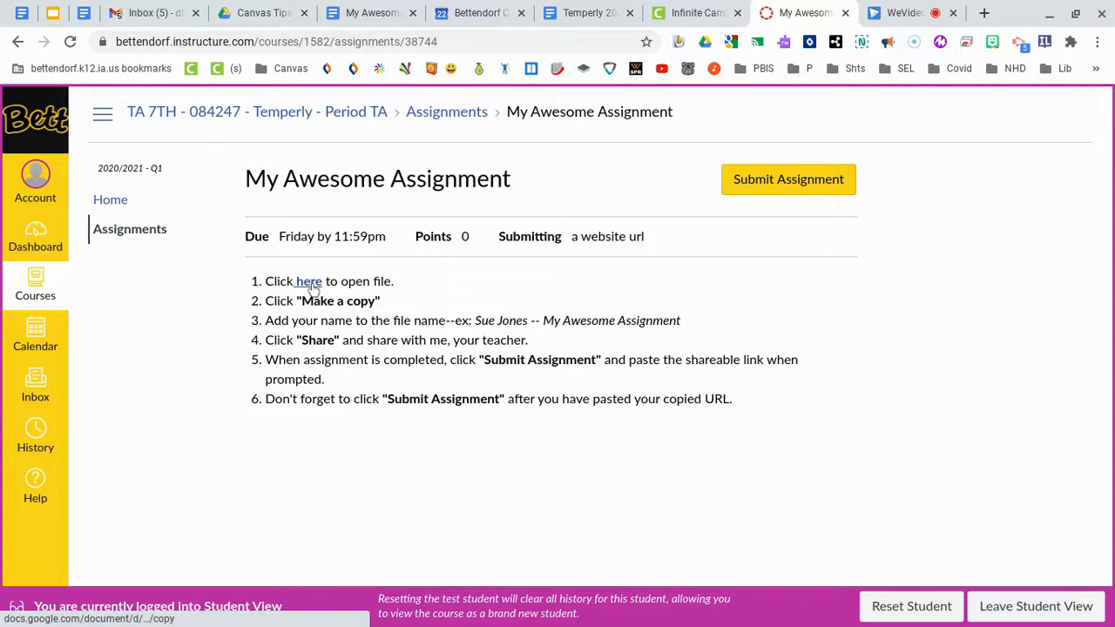
Open the linked My Awesome Assignment file and make your own copy of it in Google Docs
click(311, 284)
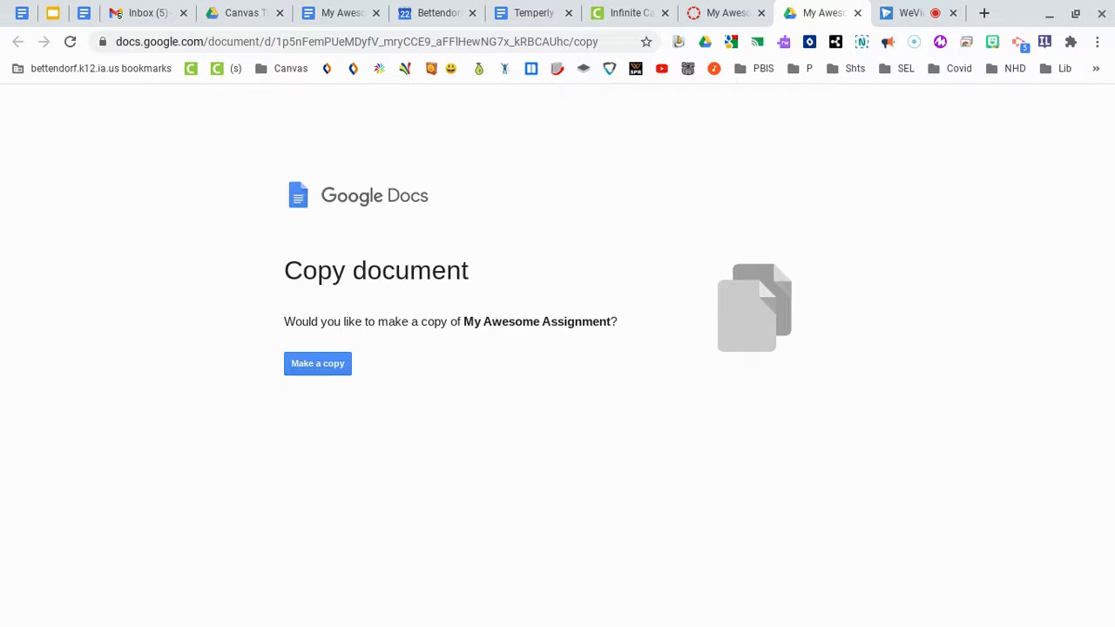
click(326, 370)
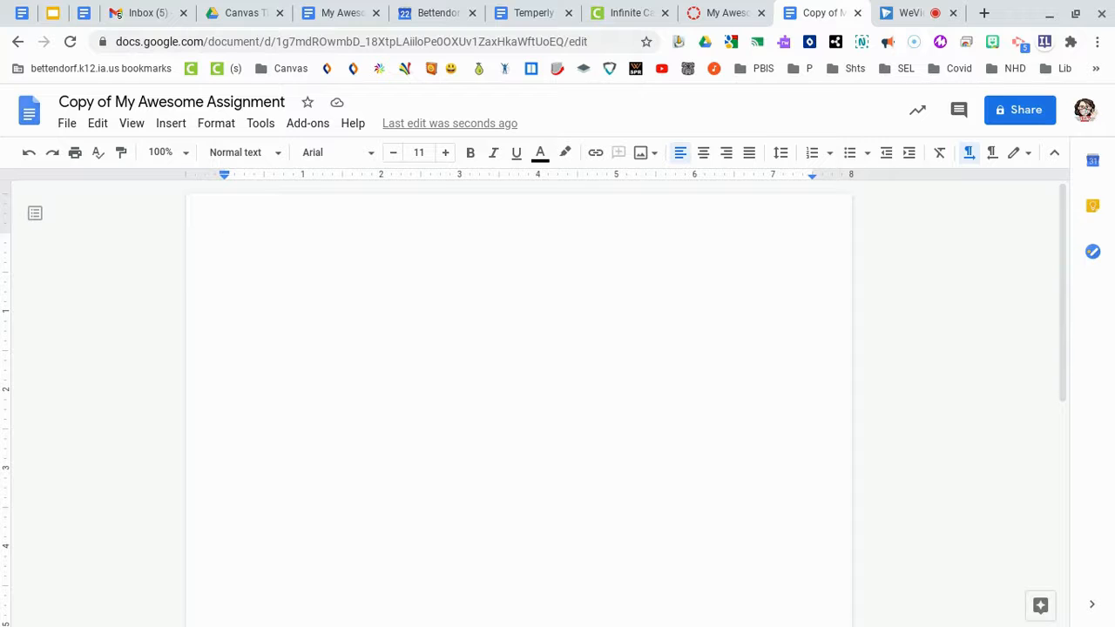
Retitle the copy as the student's name plus '-- My Awesome Assignment' and type 'THis is awesome.' in the body
click(115, 102)
key(BackSpace)
key(BackSpace)
key(BackSpace)
key(BackSpace)
key(BackSpace)
key(BackSpace)
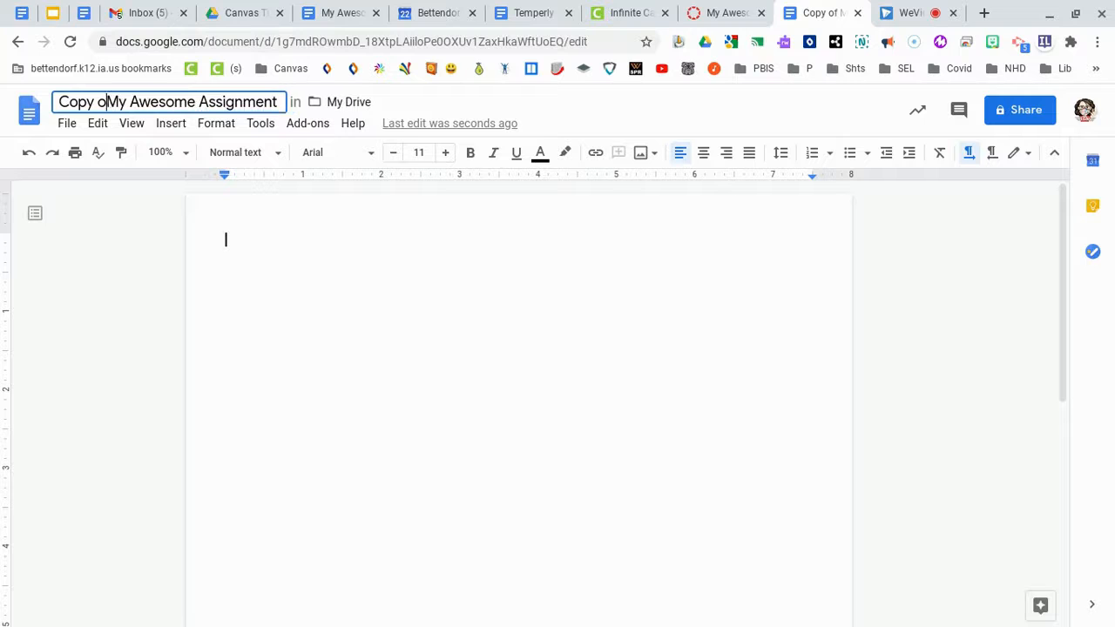
key(BackSpace)
key(BackSpace)
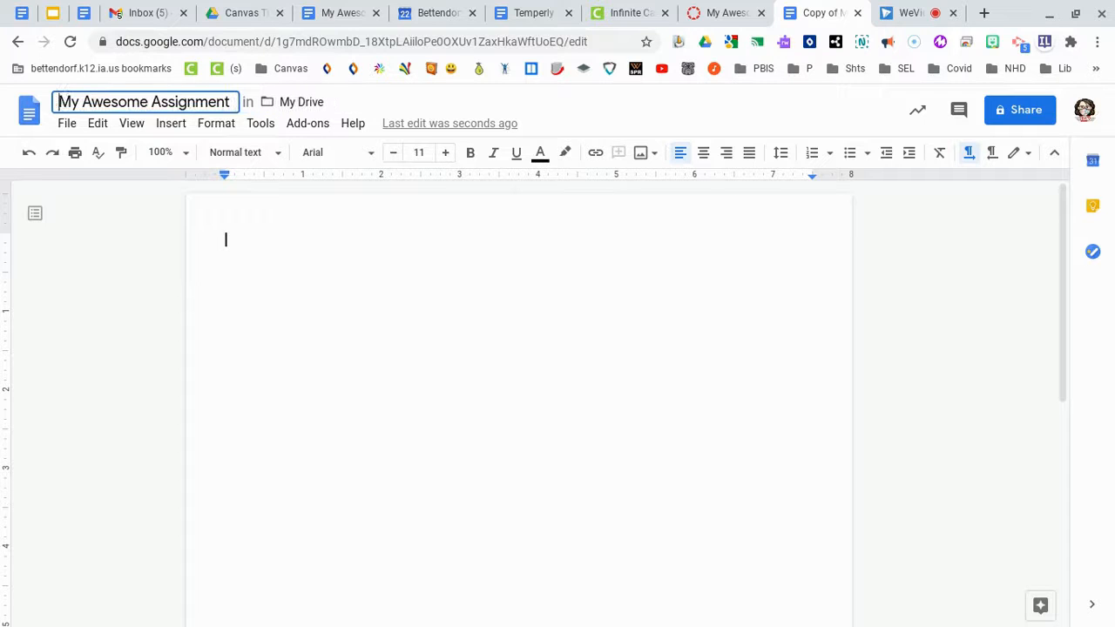
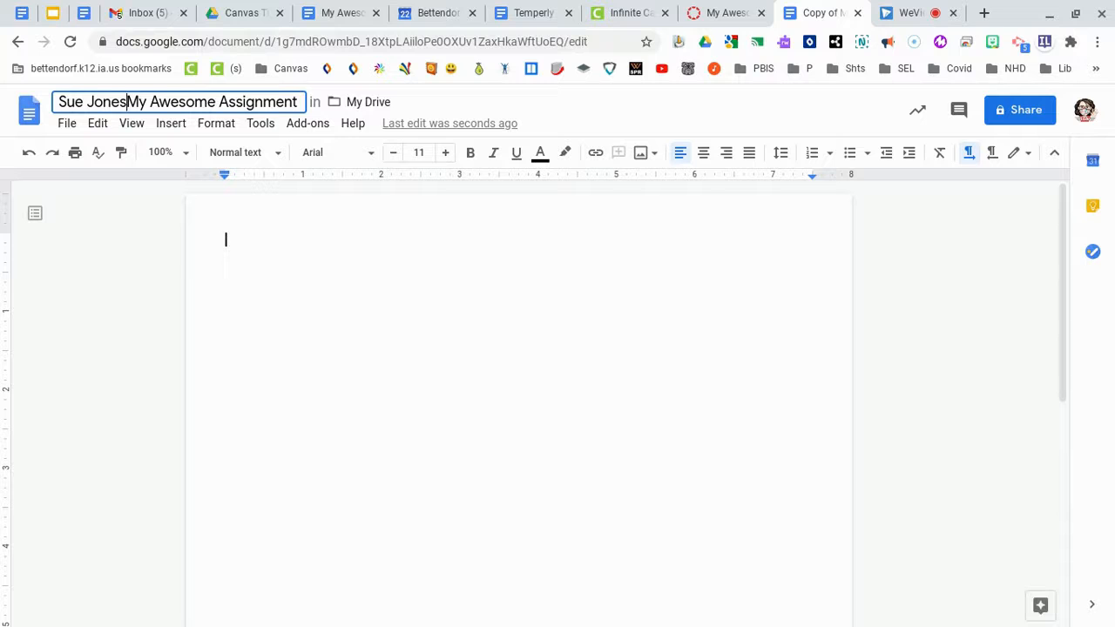
text(-)
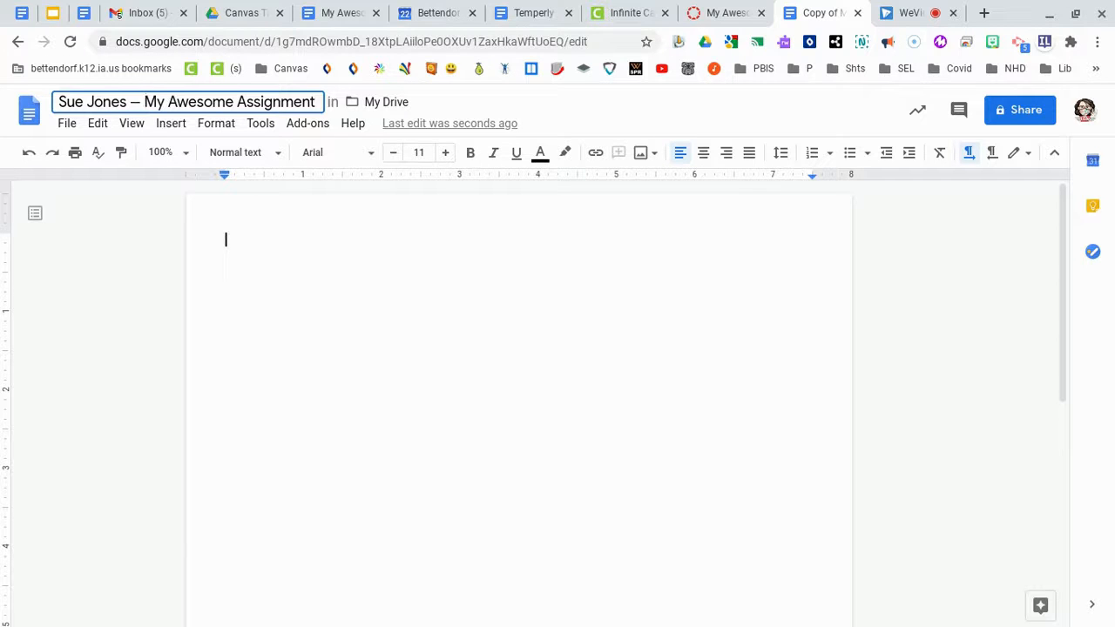
text(THI)
key(BackSpace)
key(BackSpace)
key(BackSpace)
click(229, 241)
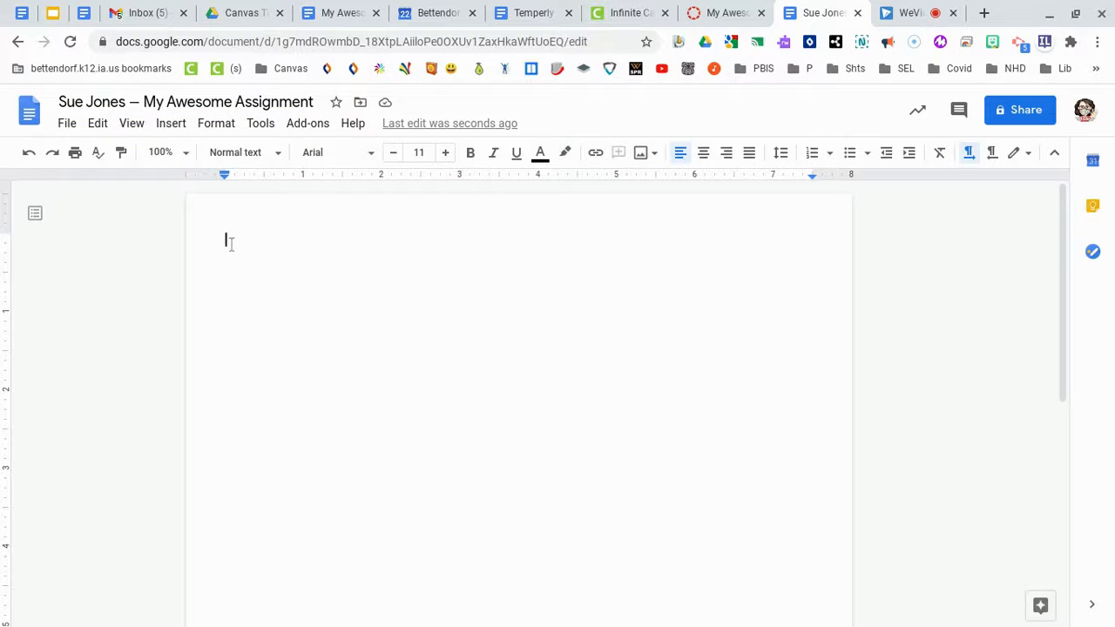
text(THis is awes)
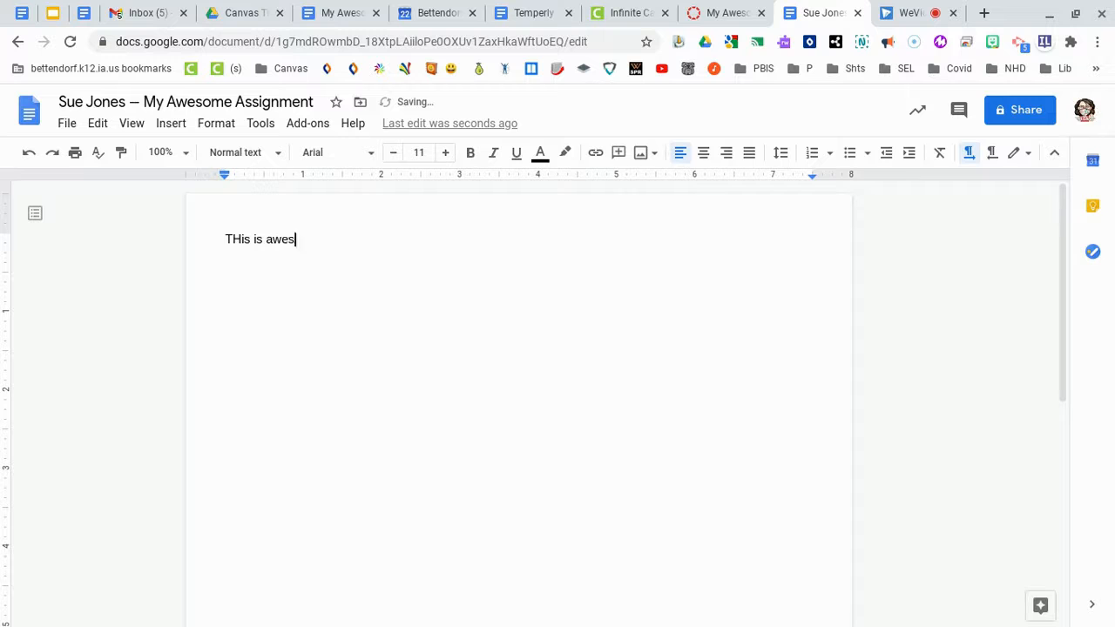
text(ome.)
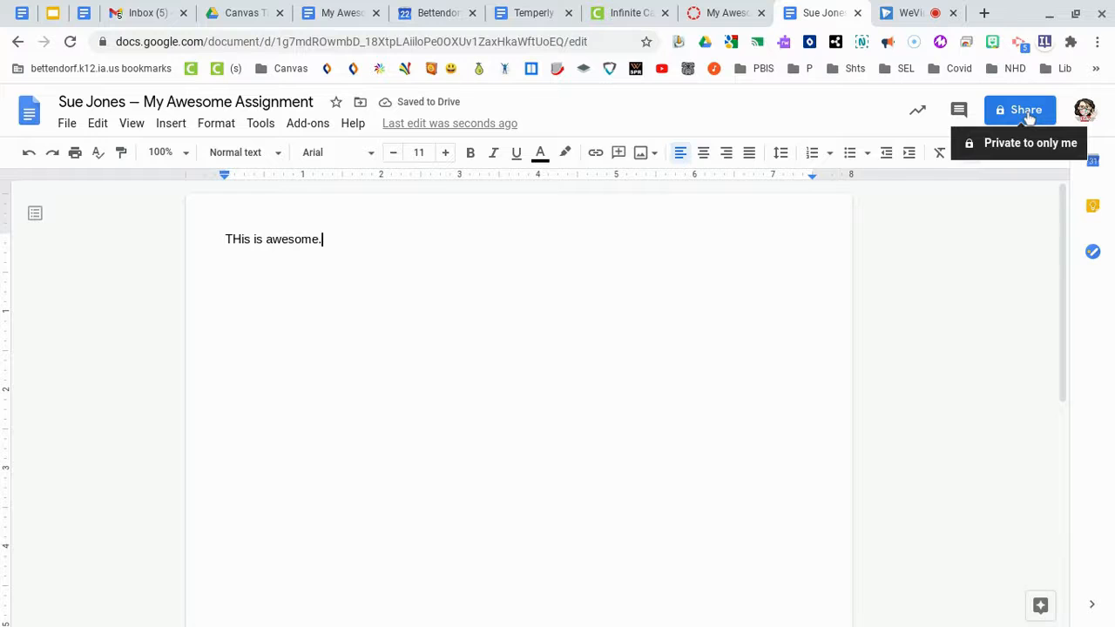
Add the teacher from the suggestions as an editor, with Notify people unchecked, and share
click(1028, 117)
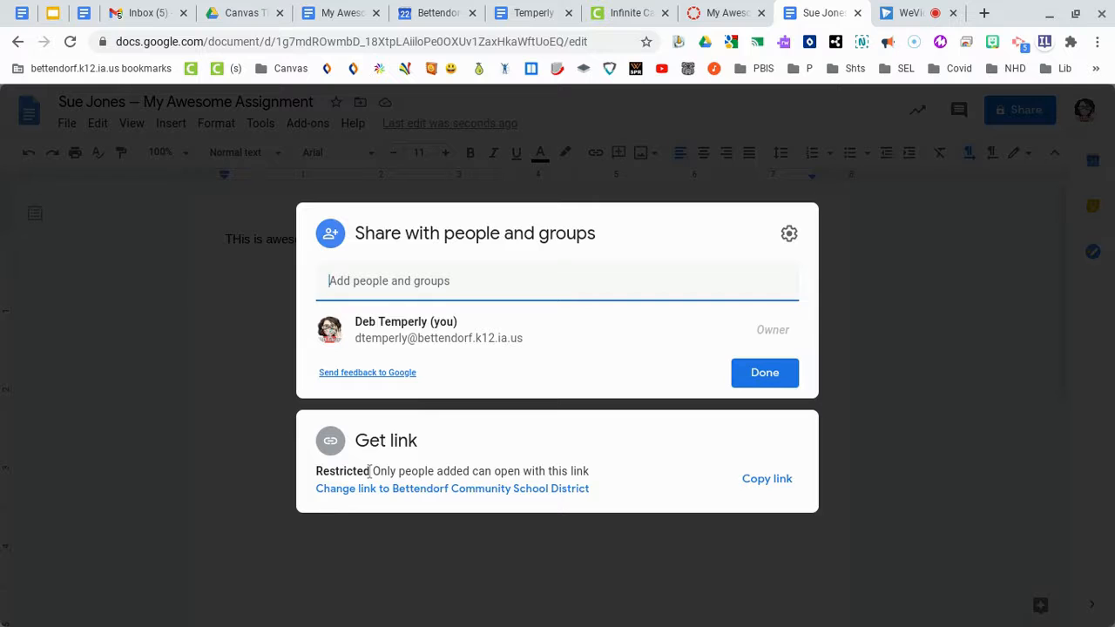
click(423, 281)
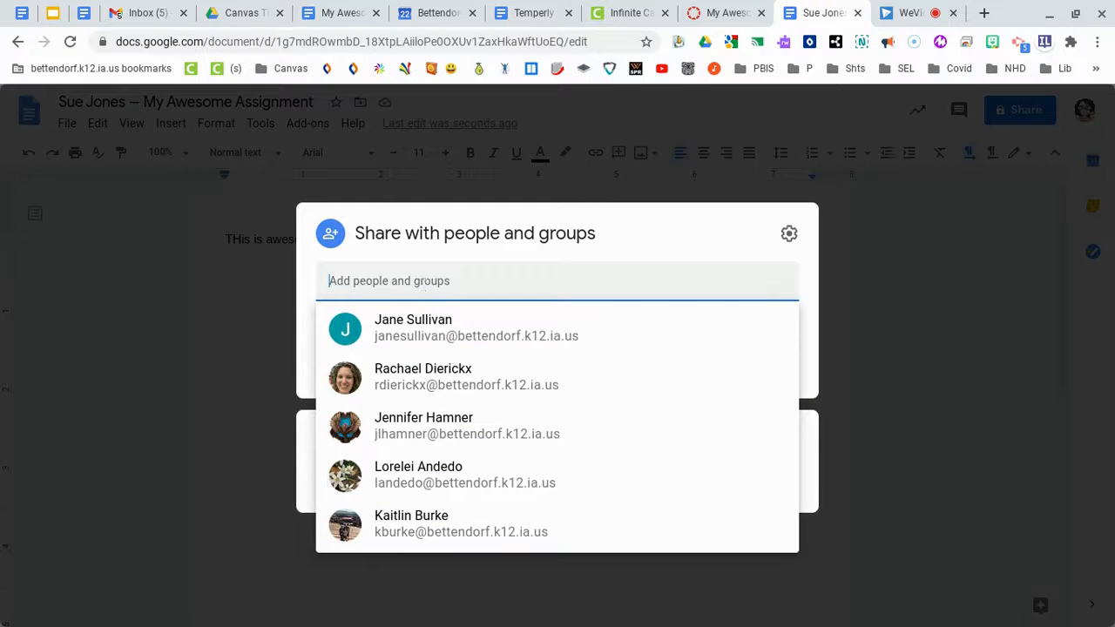
text(de)
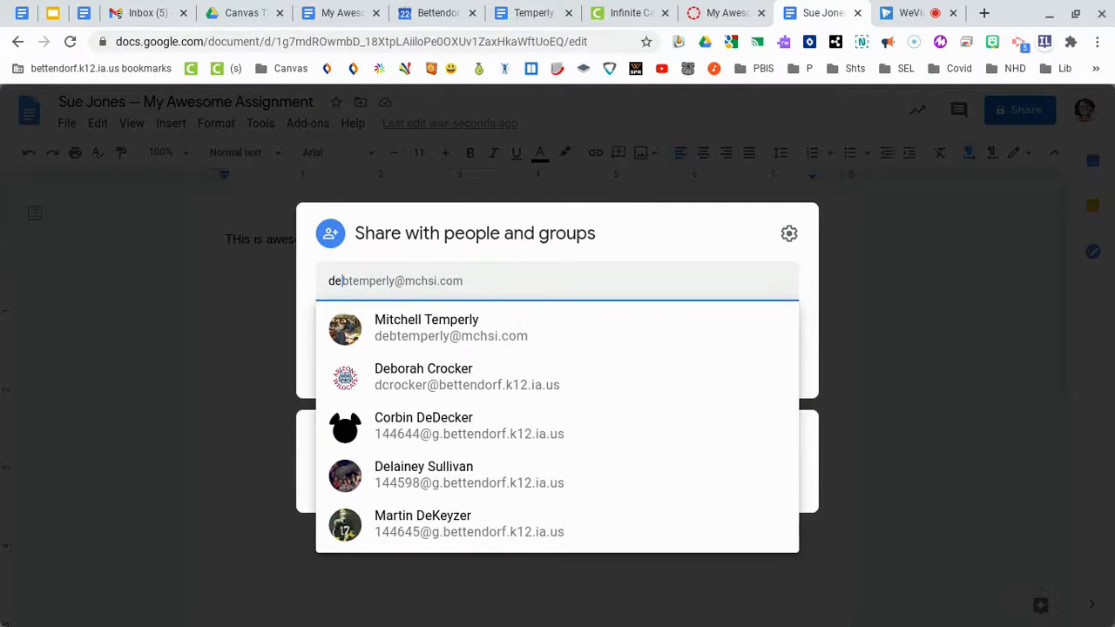
key(BackSpace)
text(t)
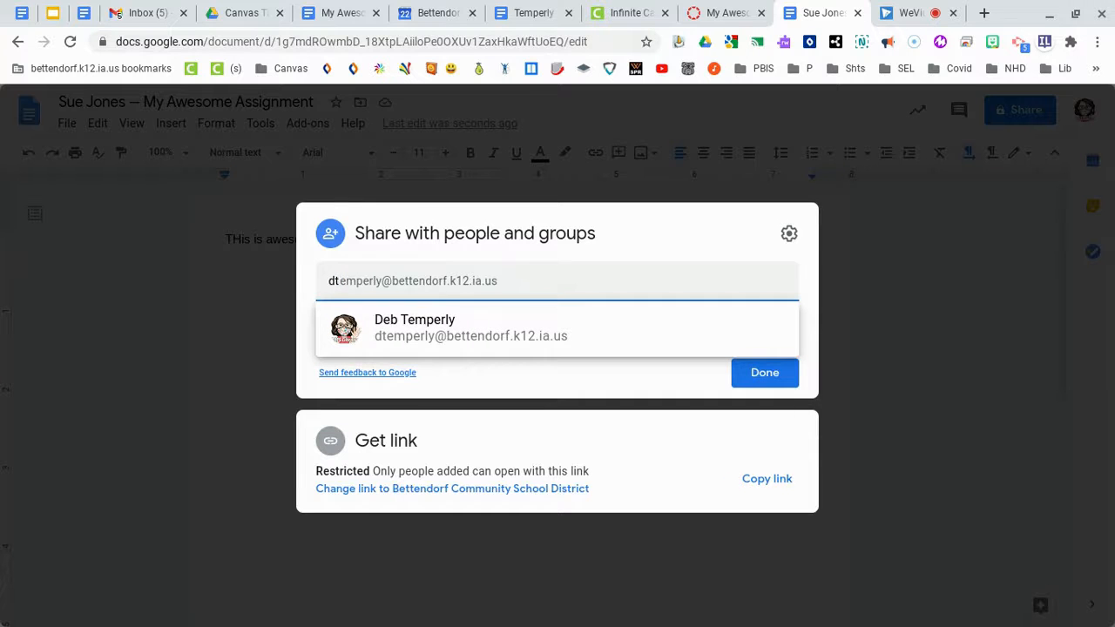
click(492, 321)
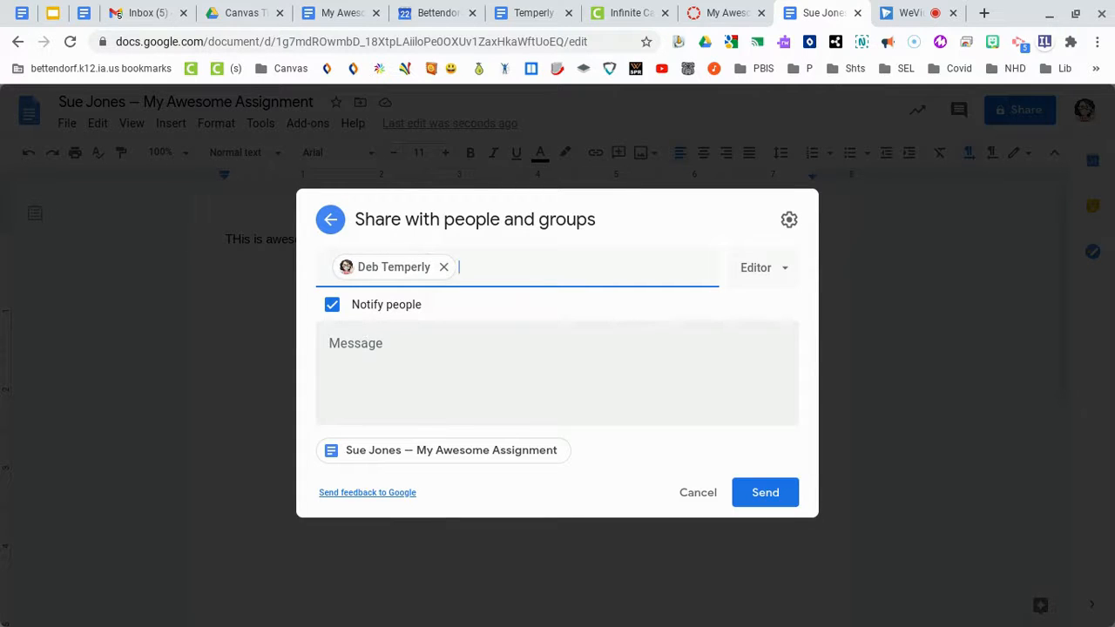
click(332, 306)
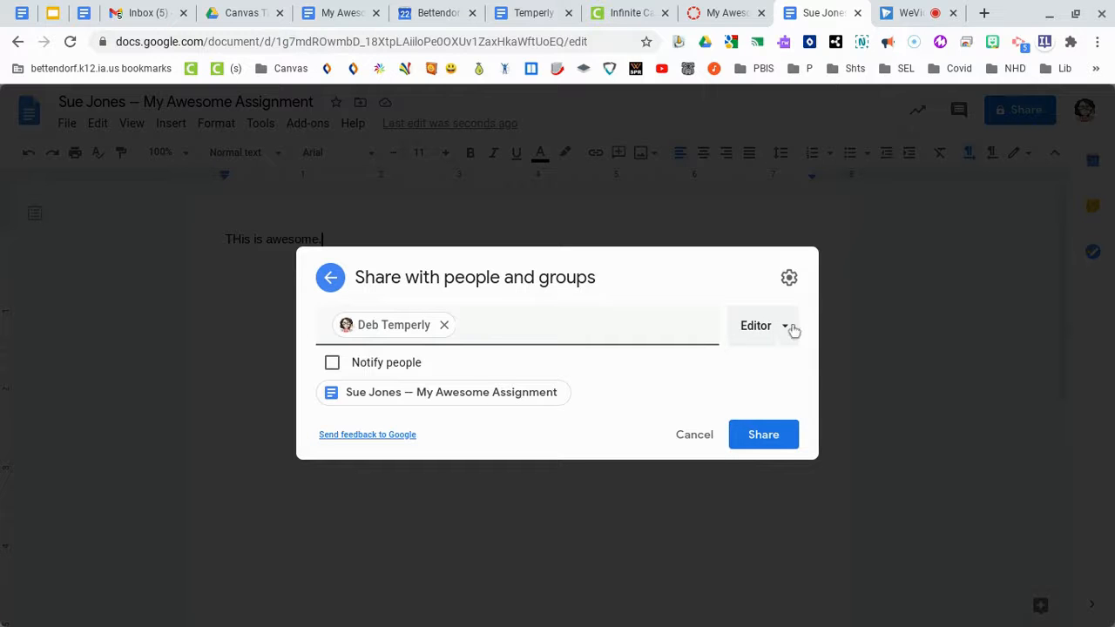
click(783, 440)
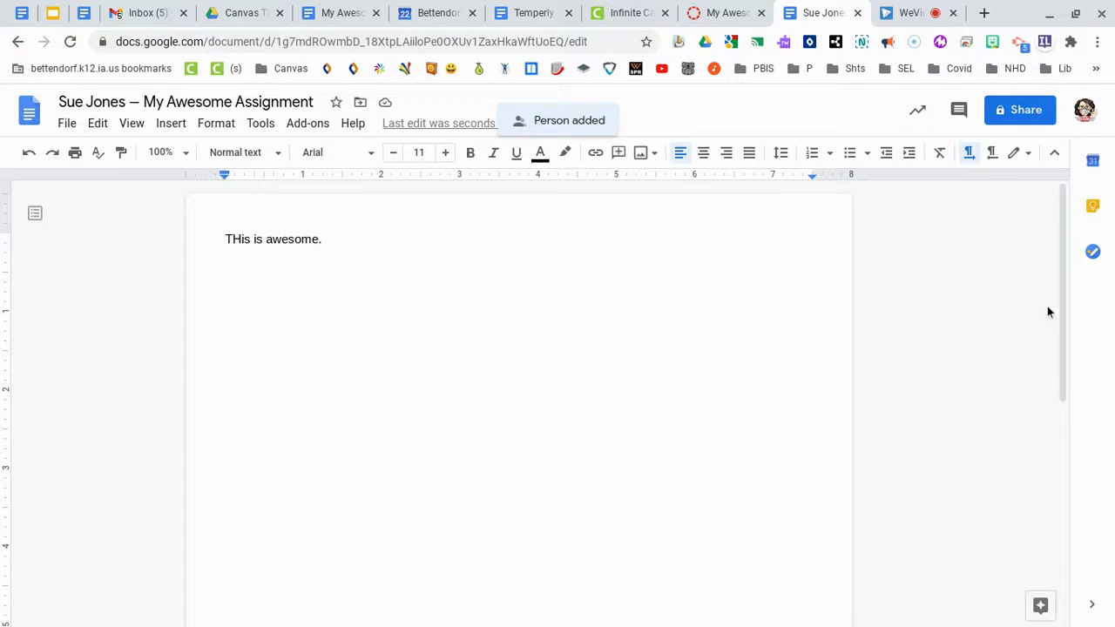
Change the link access to Bettendorf Community School District and copy the document's link
click(1037, 122)
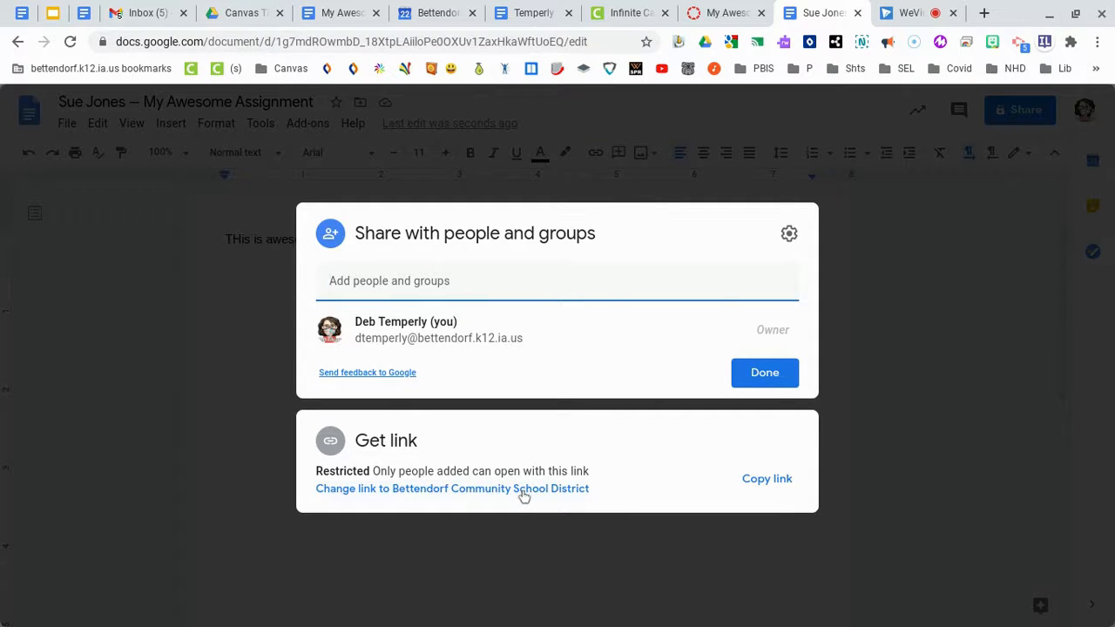
click(535, 494)
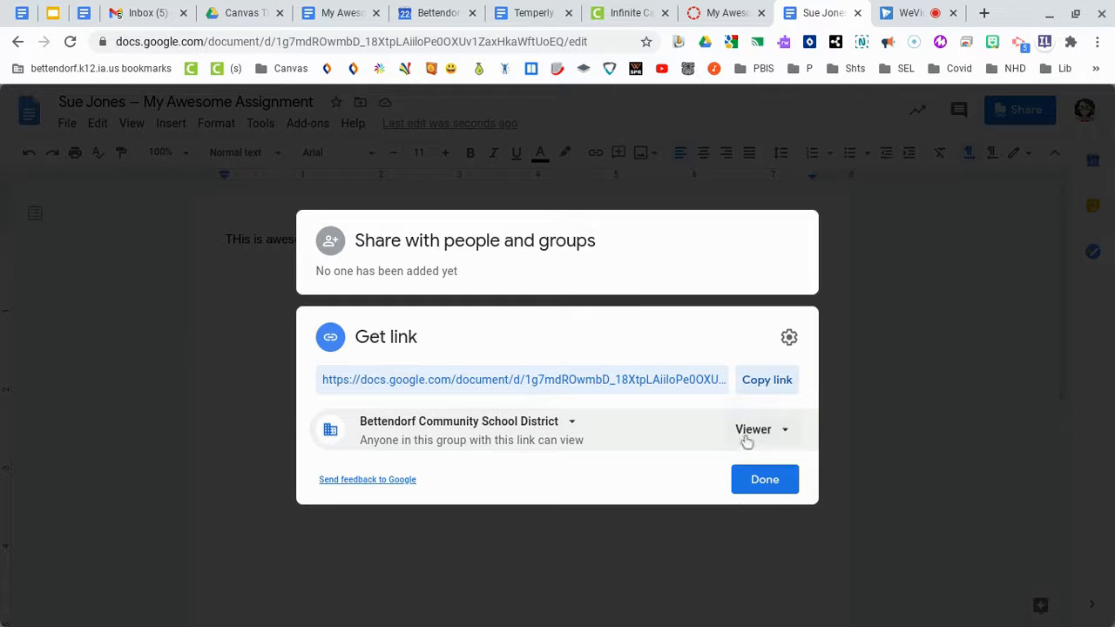
click(783, 388)
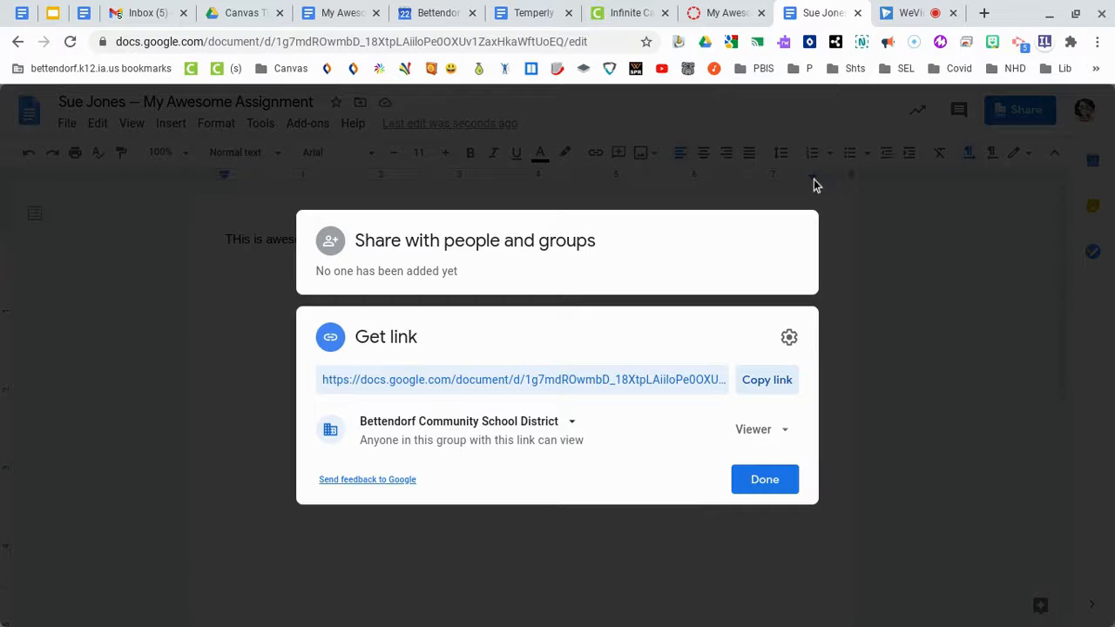
Back in Canvas, paste the Google Docs link as the Website URL and submit My Awesome Assignment
click(726, 14)
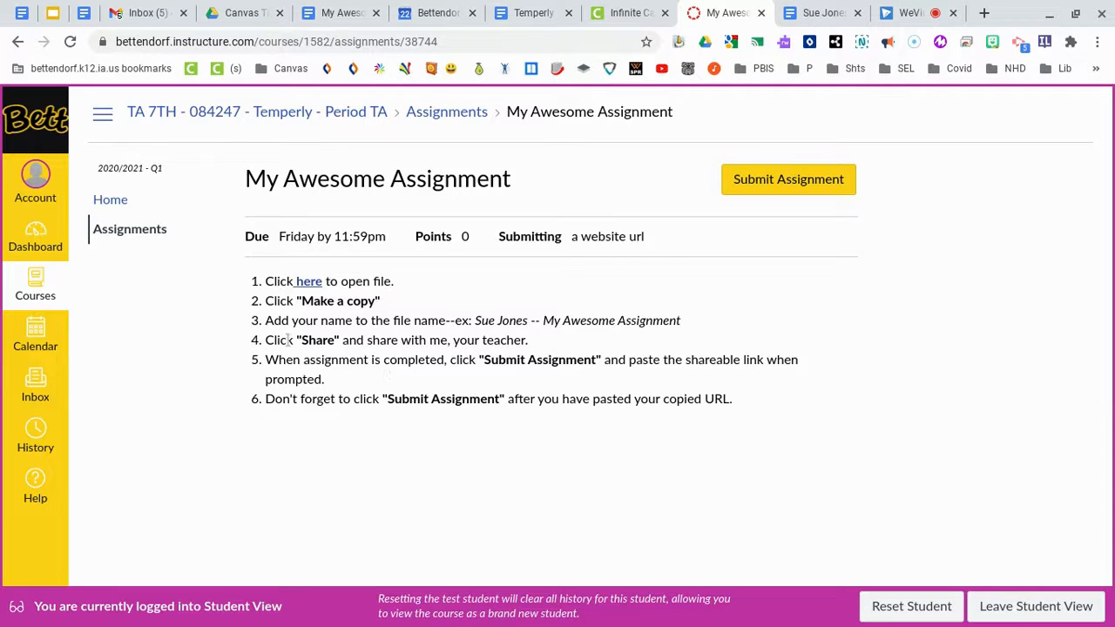
click(785, 189)
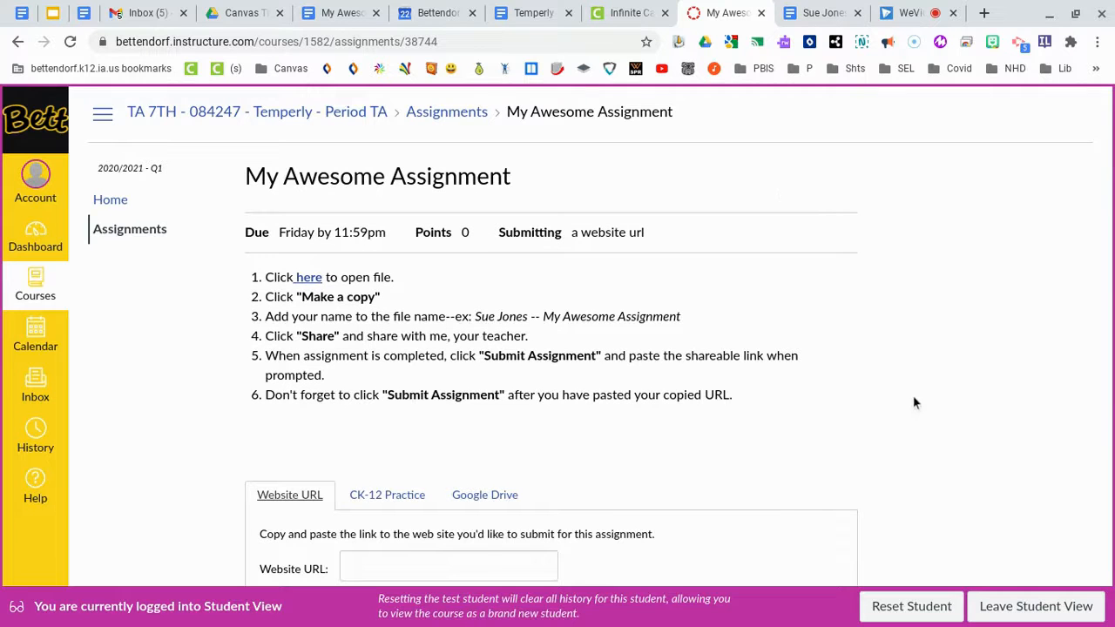
scroll(914, 402, down, 2)
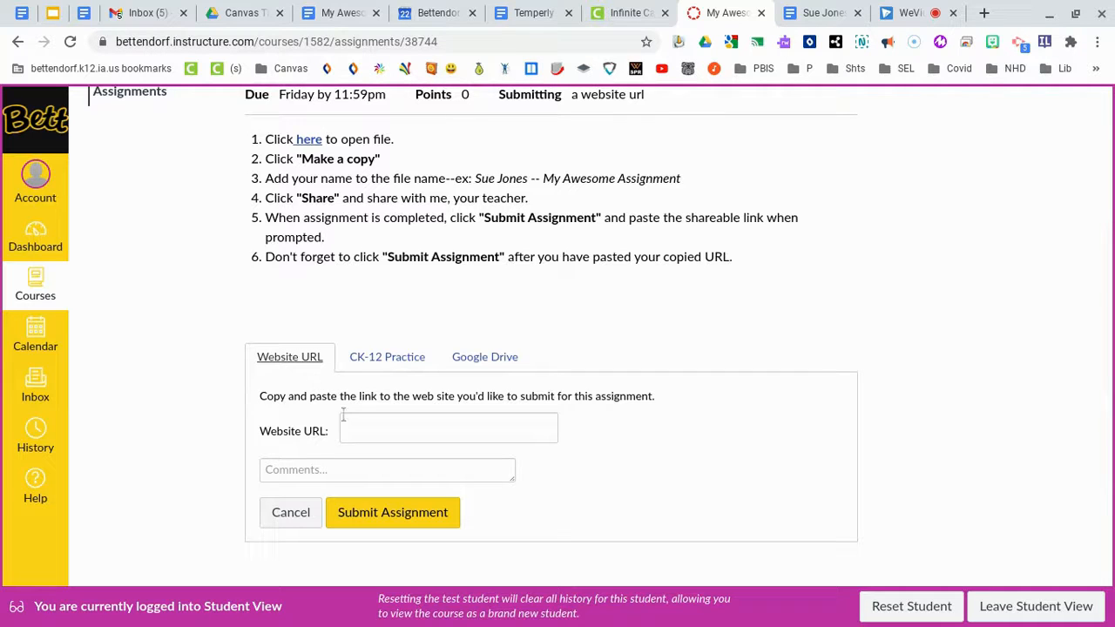
click(365, 429)
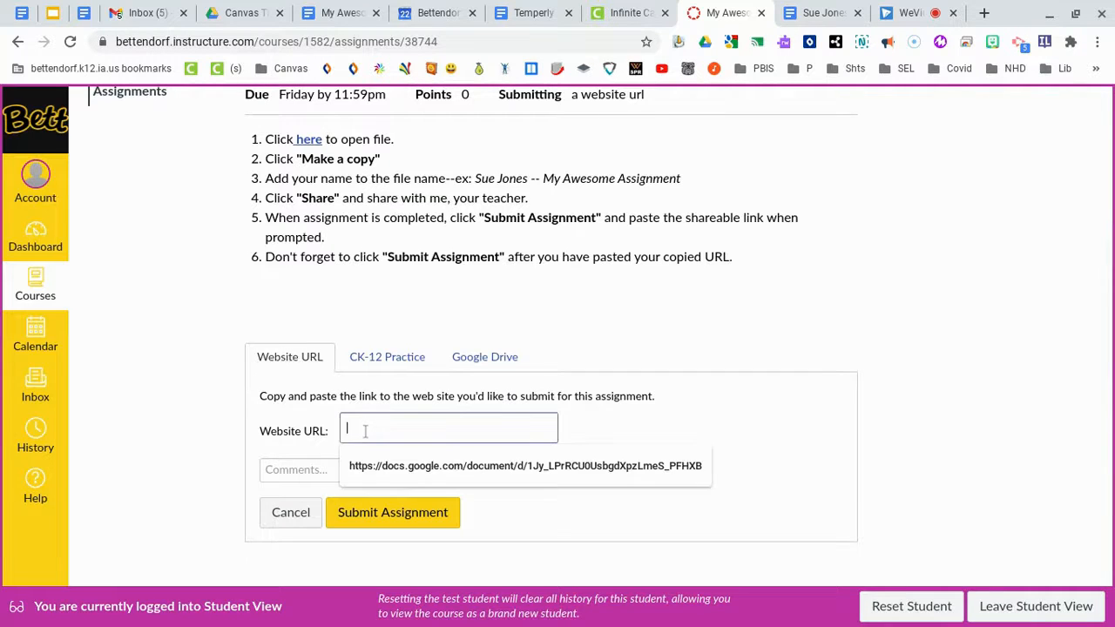
key(ctrl+v)
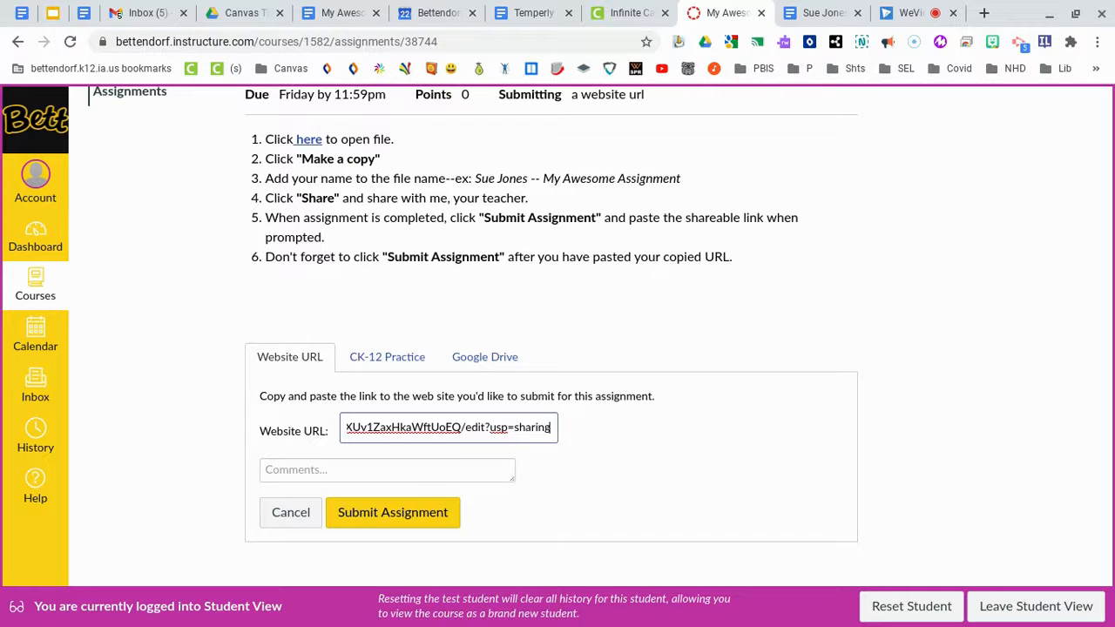
click(326, 471)
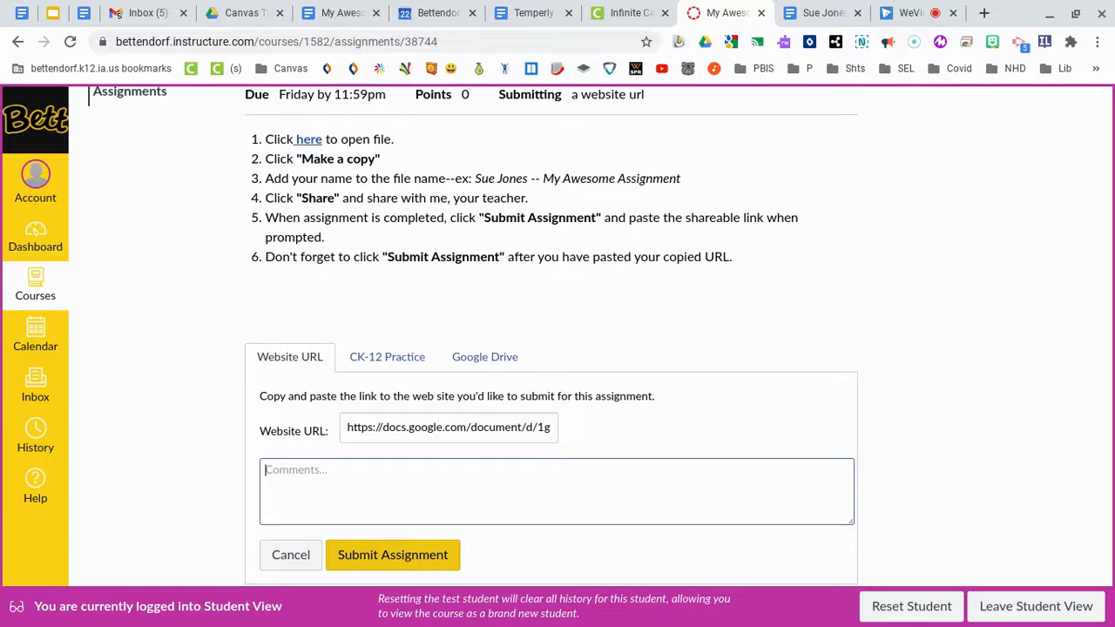
click(401, 564)
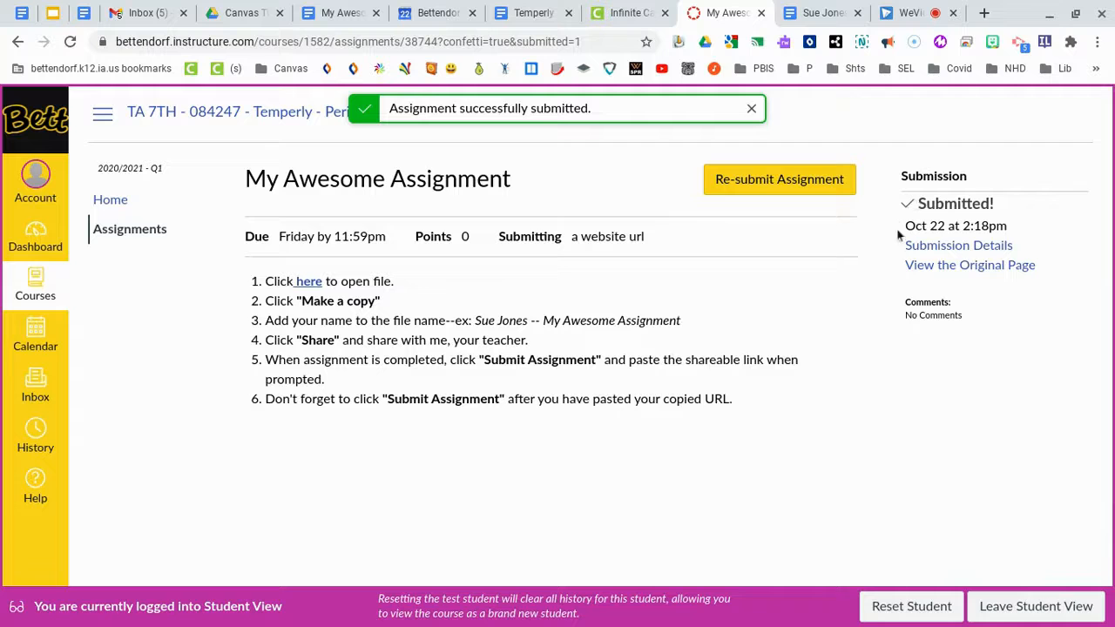
Check the Submission Details page listing the submitted Google Docs URL and its snapshot
click(947, 246)
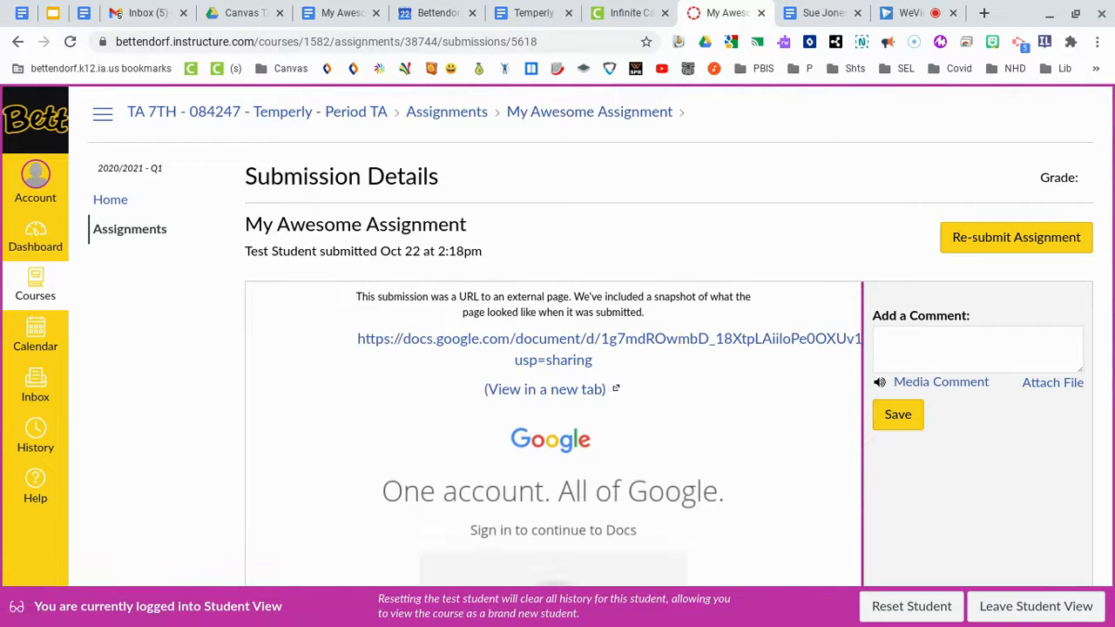
scroll(763, 465, down, 2)
scroll(763, 465, up, 2)
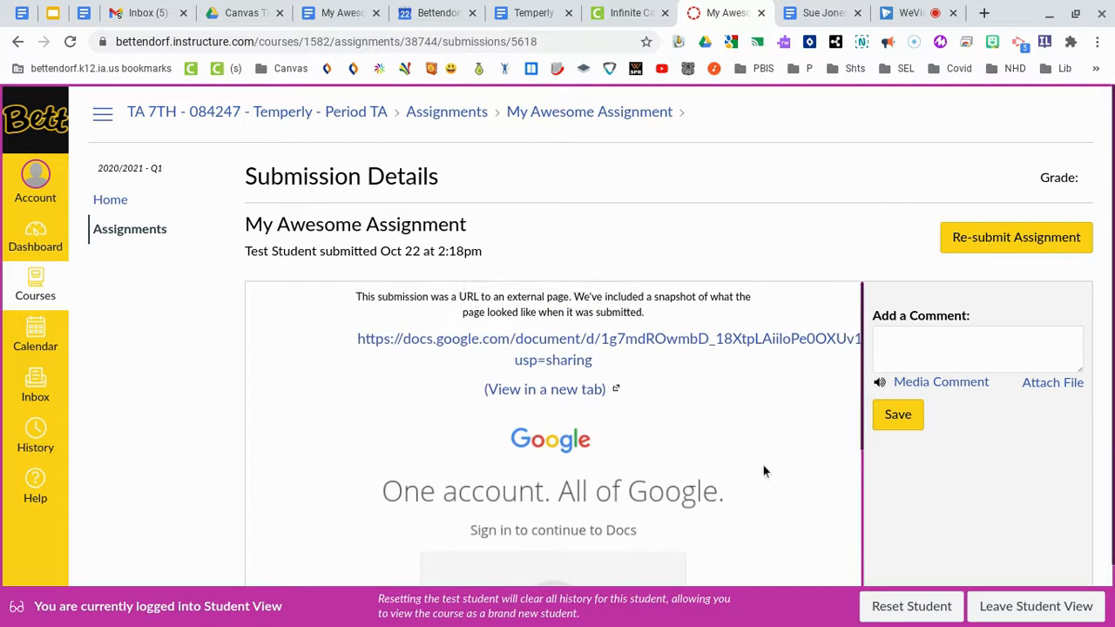